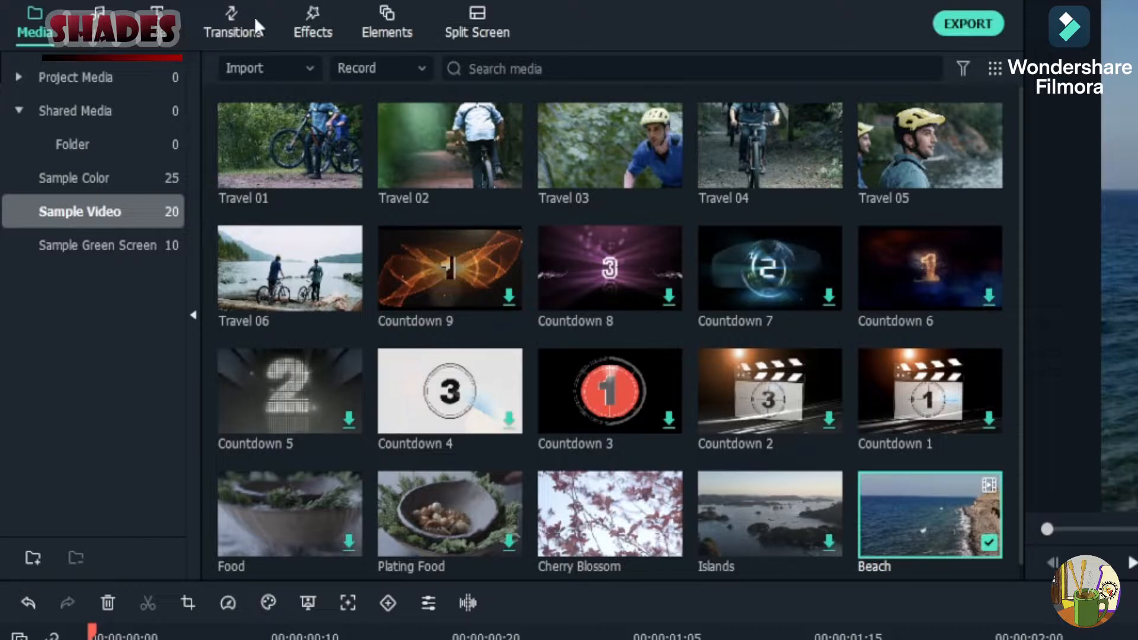
- Add the Image Mask effect from the Utility effects above the Beach clip, starting at the beginning of the timeline
{"action": "left_click", "coordinate": [304, 16]}
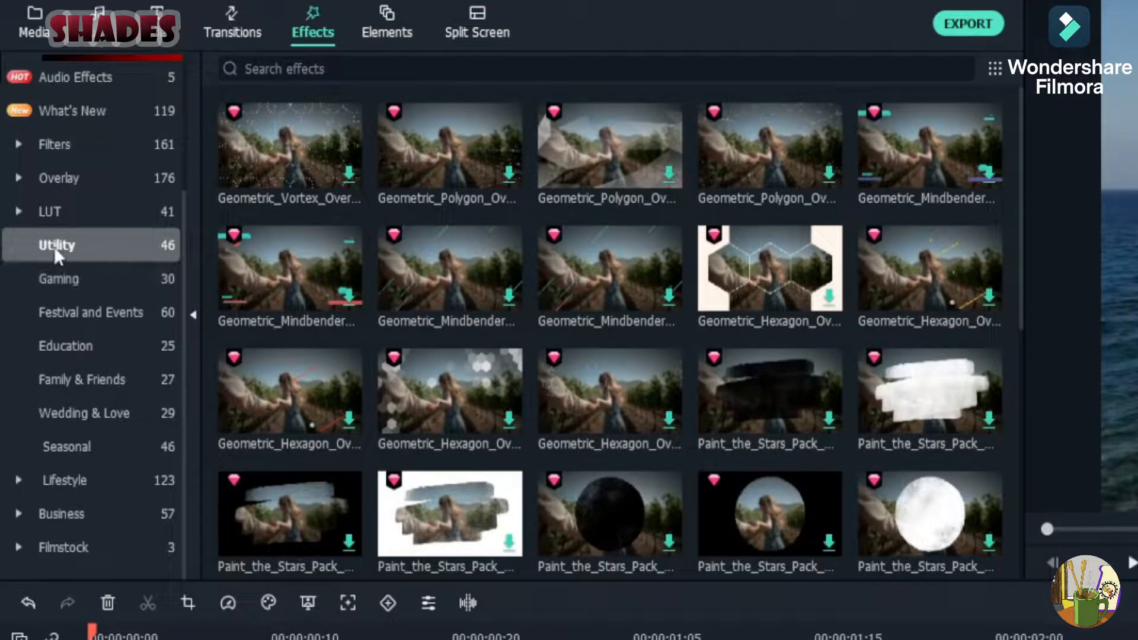
{"action": "left_click", "coordinate": [126, 242]}
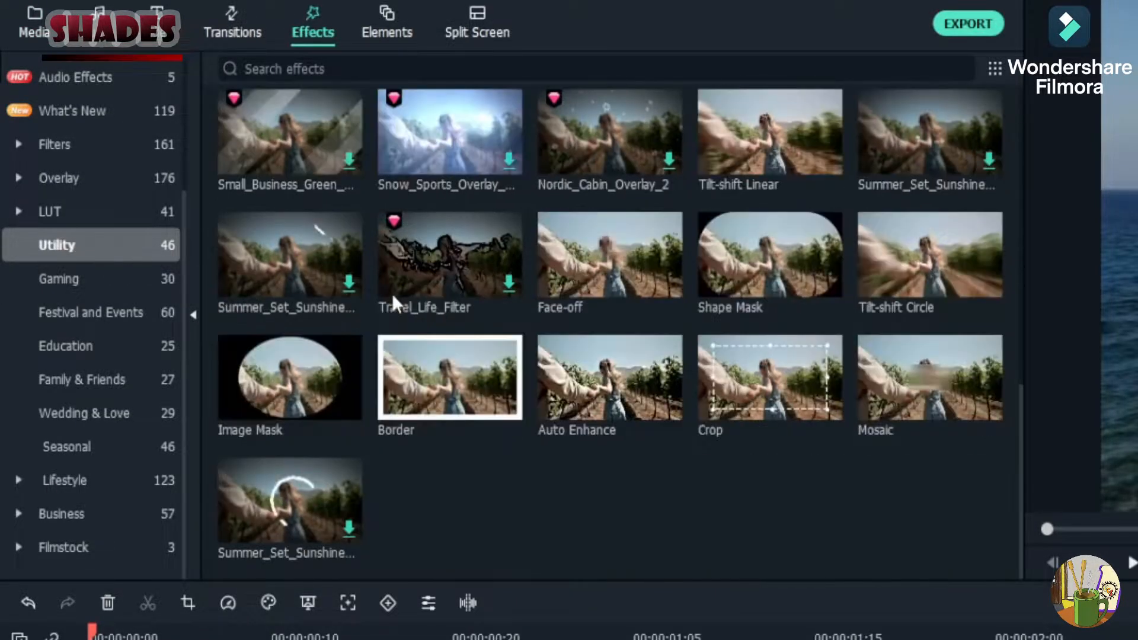
{"action": "left_click", "coordinate": [269, 379]}
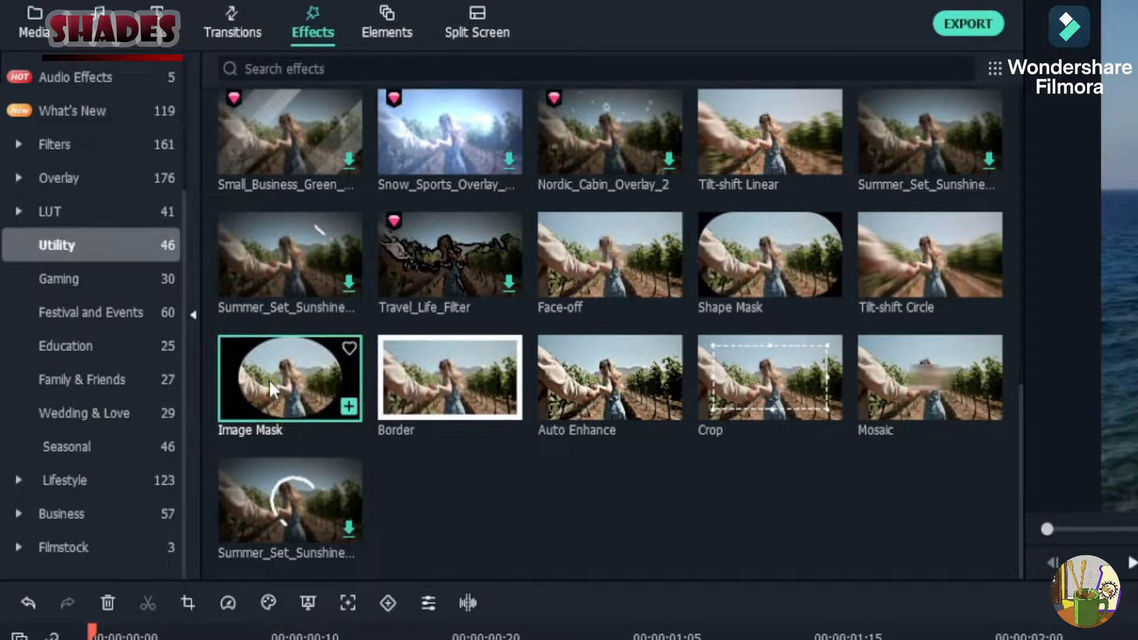
{"action": "left_click_drag", "start_coordinate": [269, 380], "coordinate": [80, 353]}
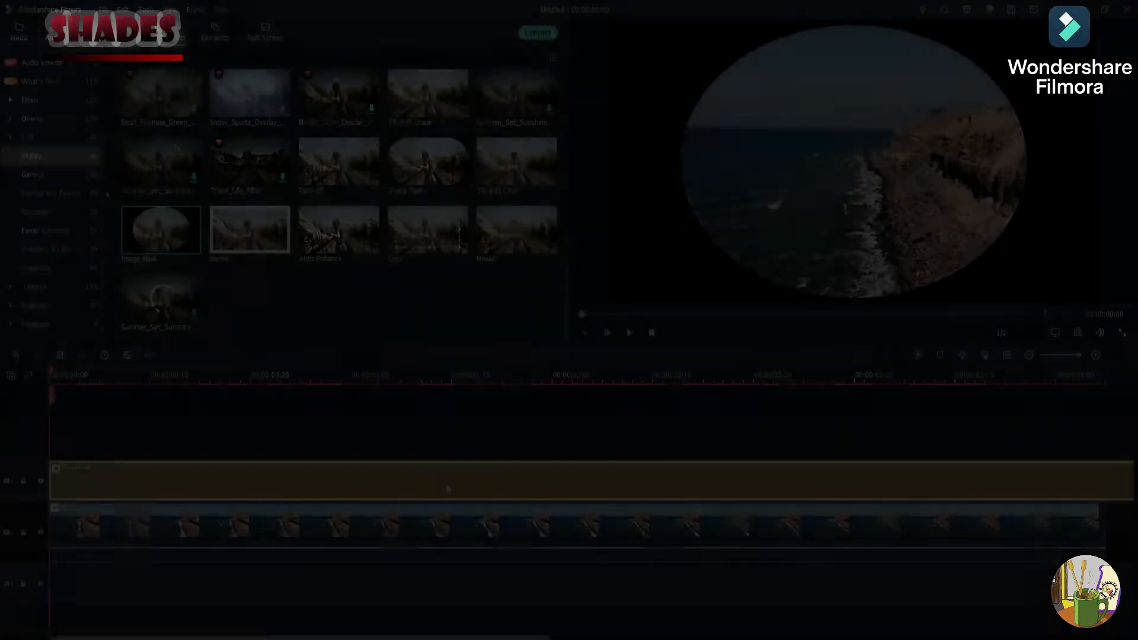
- Apply the wide rectangle preset to the Image Mask, with Y set to 60 and height set to 85
{"action": "double_click", "coordinate": [447, 487]}
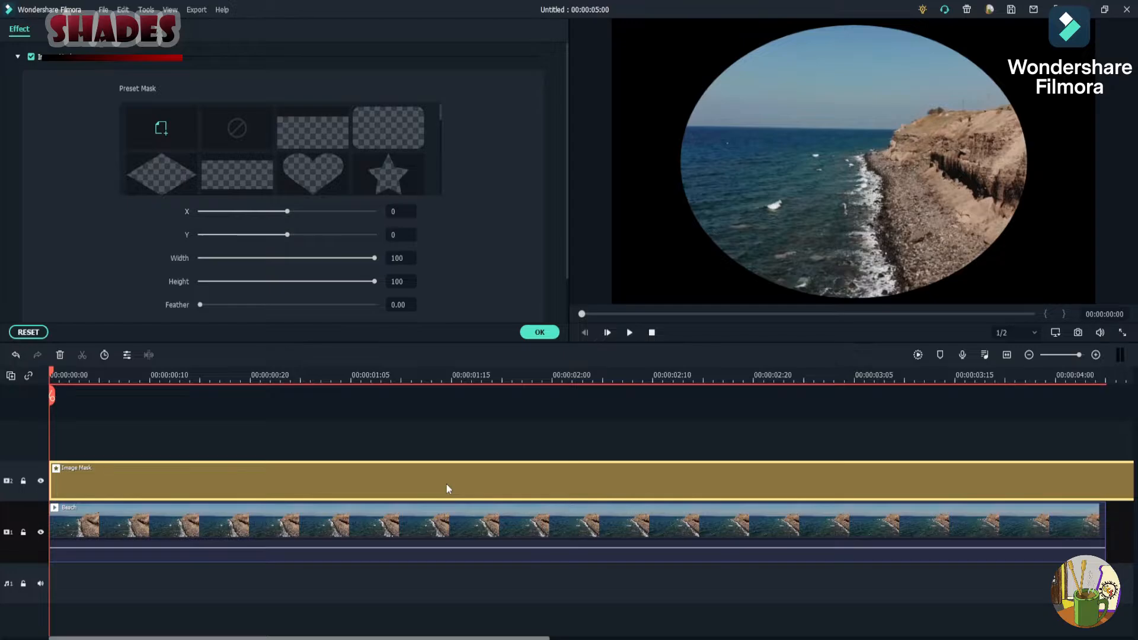
{"action": "left_click", "coordinate": [326, 131]}
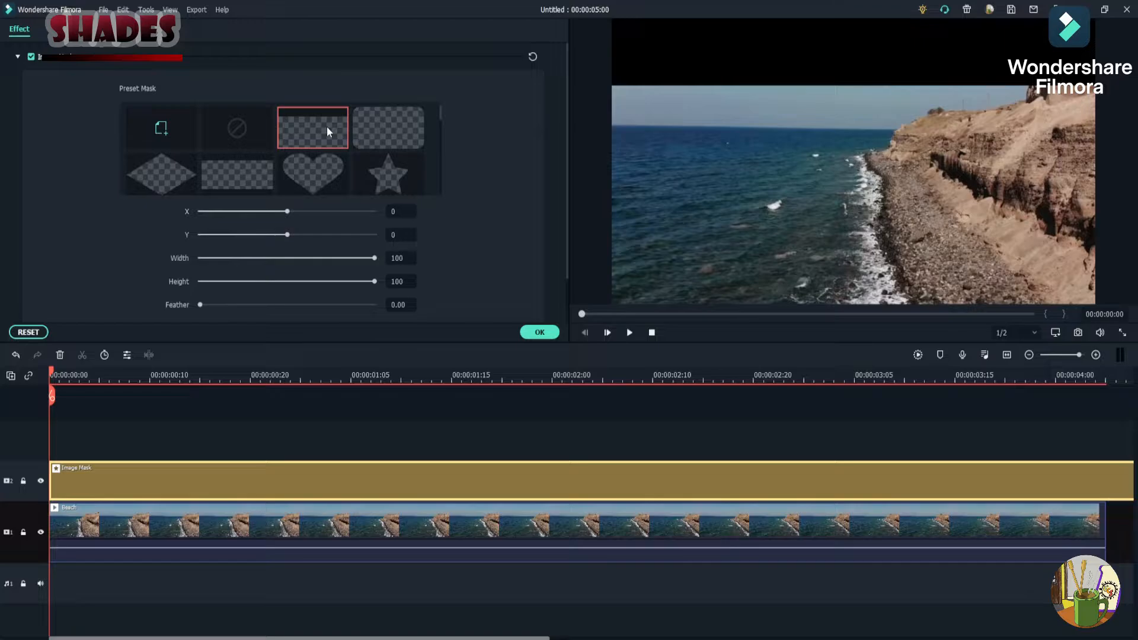
{"action": "left_click", "coordinate": [402, 236]}
{"action": "type", "text": "60"}
{"action": "left_click", "coordinate": [405, 283]}
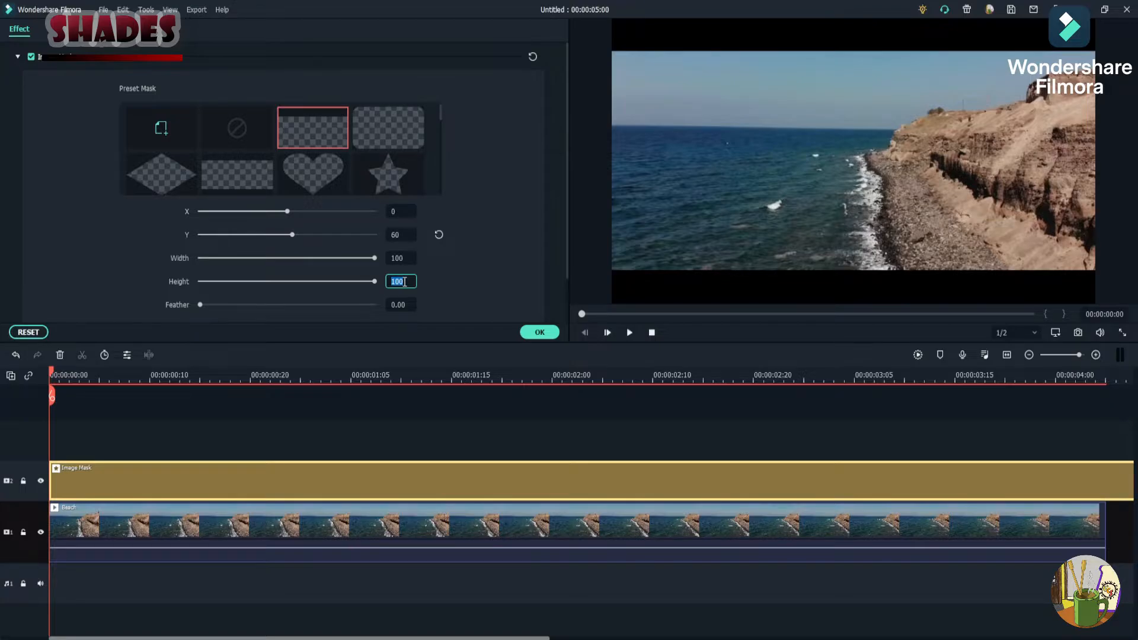
{"action": "type", "text": "85"}
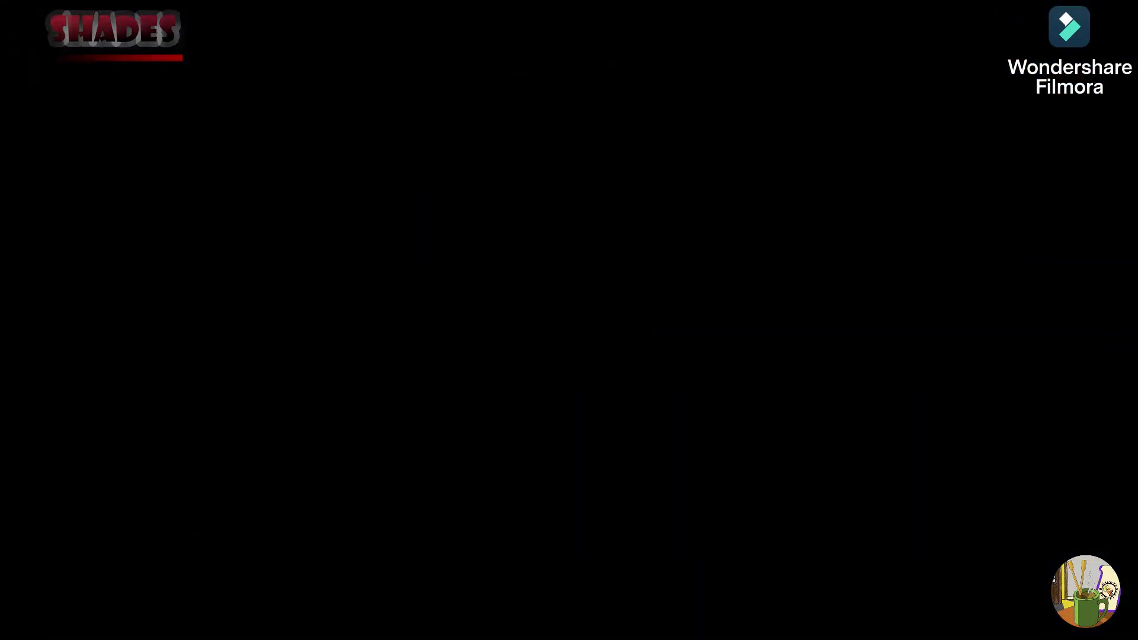
{"action": "left_click", "coordinate": [485, 297]}
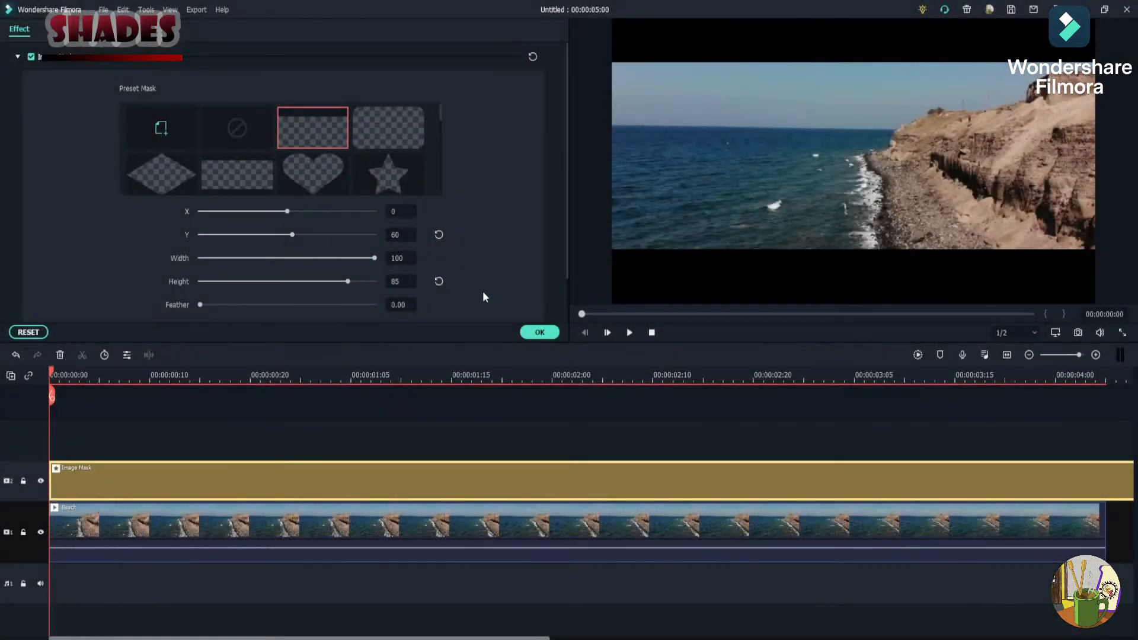
{"action": "left_click", "coordinate": [539, 333]}
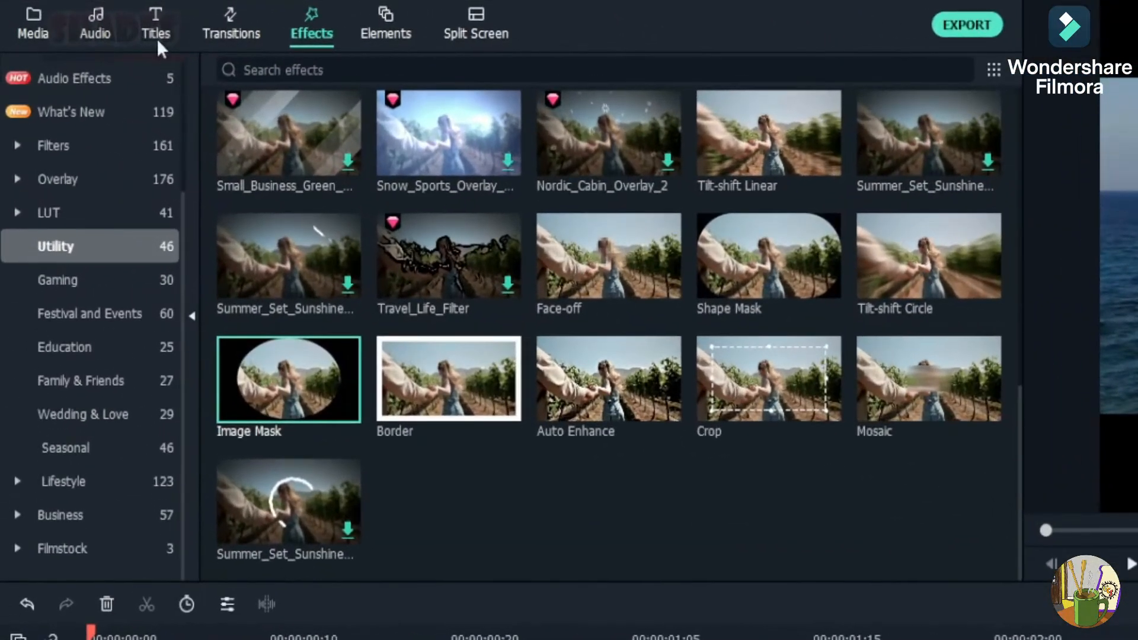
- Place the Business And Minimal Titles Pack Title 06 on the track above the Image Mask at the timeline start
{"action": "left_click", "coordinate": [154, 22]}
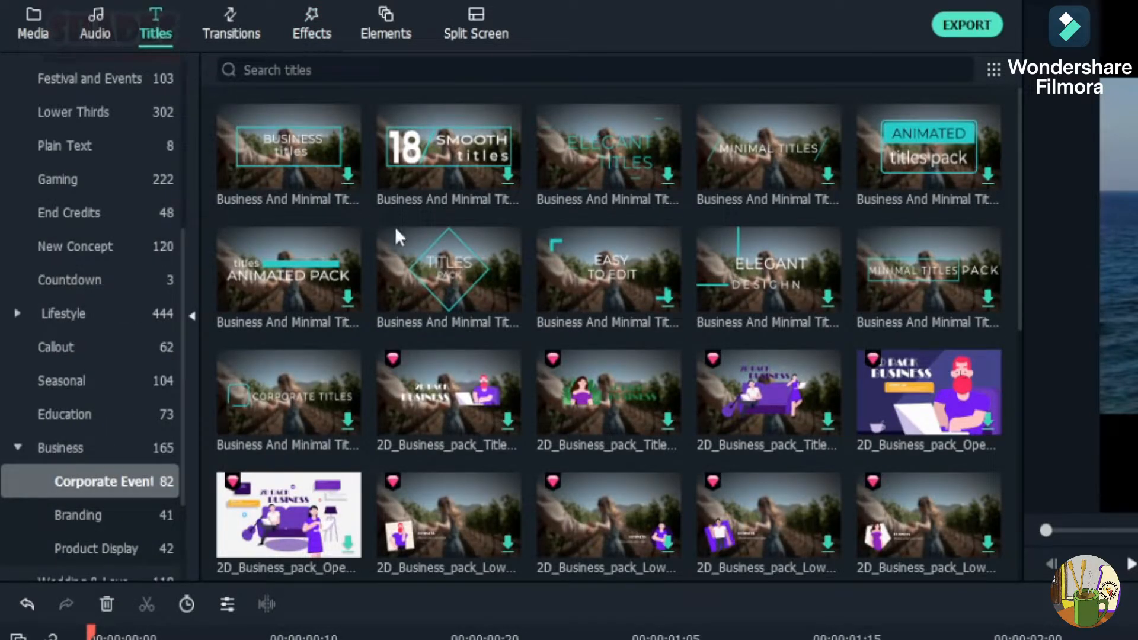
{"action": "mouse_move", "coordinate": [467, 278]}
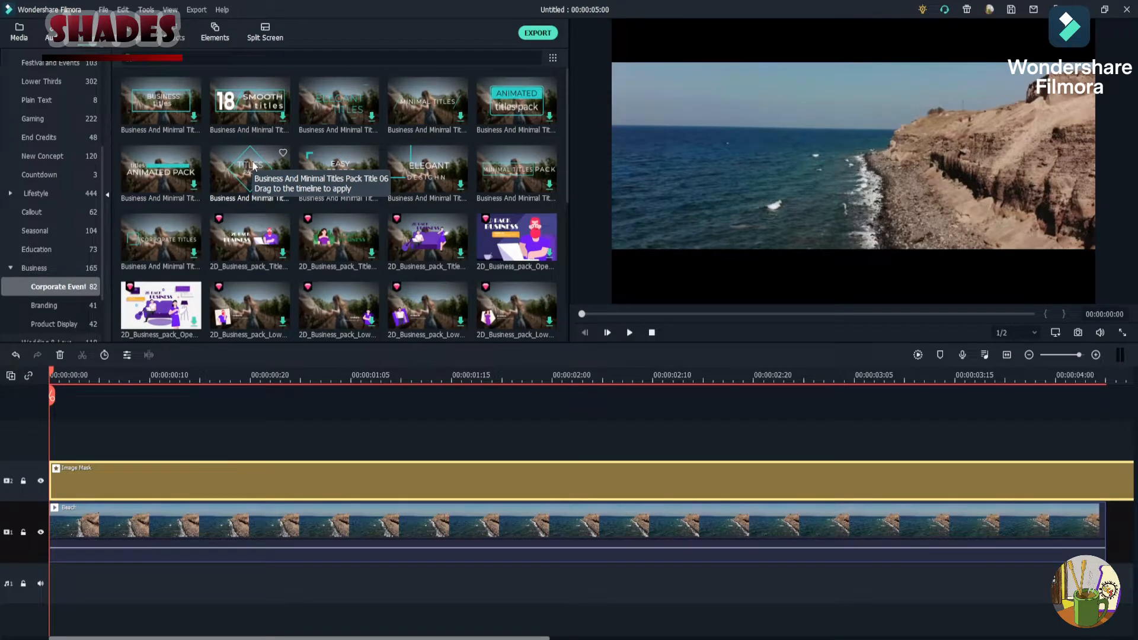
{"action": "left_click", "coordinate": [253, 166]}
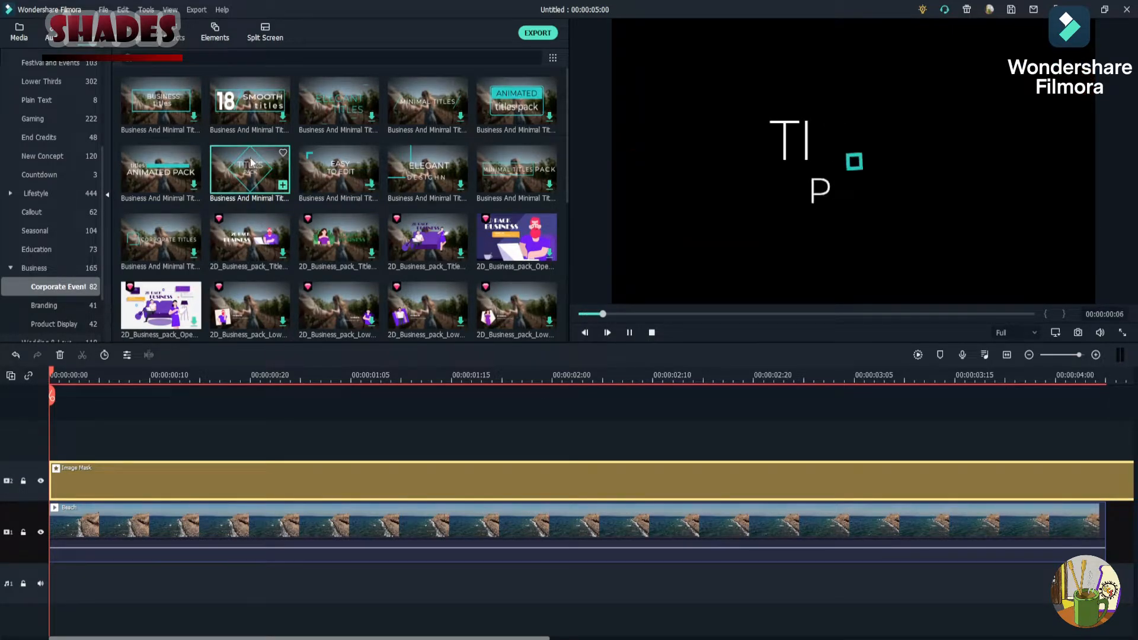
{"action": "left_click_drag", "start_coordinate": [254, 166], "coordinate": [52, 440]}
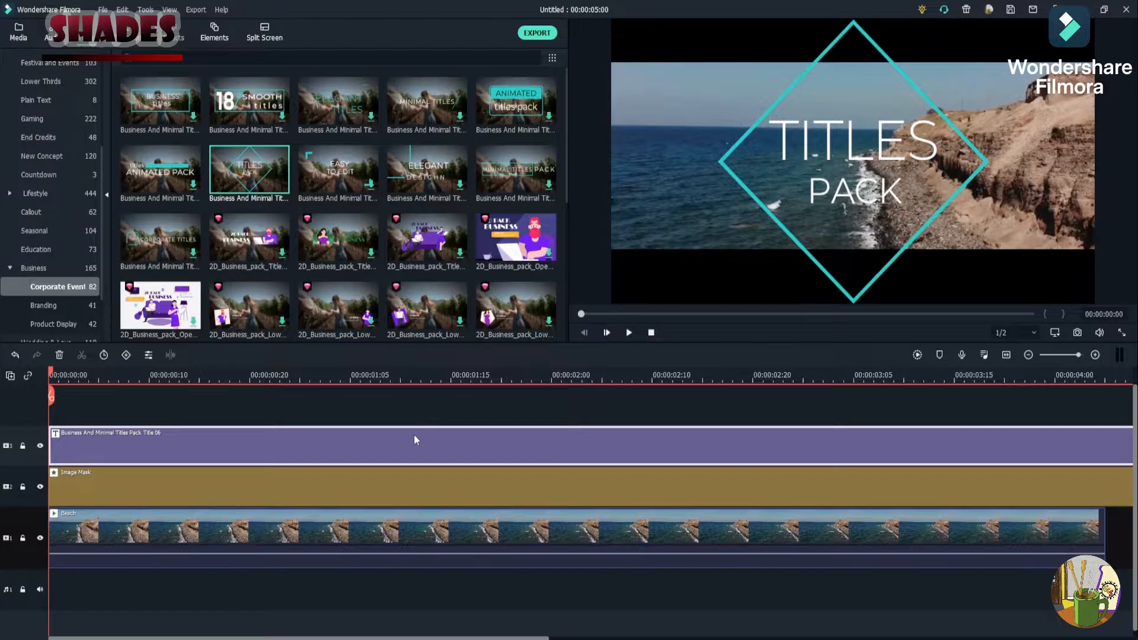
- Open the title for editing and replace its upper text line with "Beach"
{"action": "double_click", "coordinate": [396, 443]}
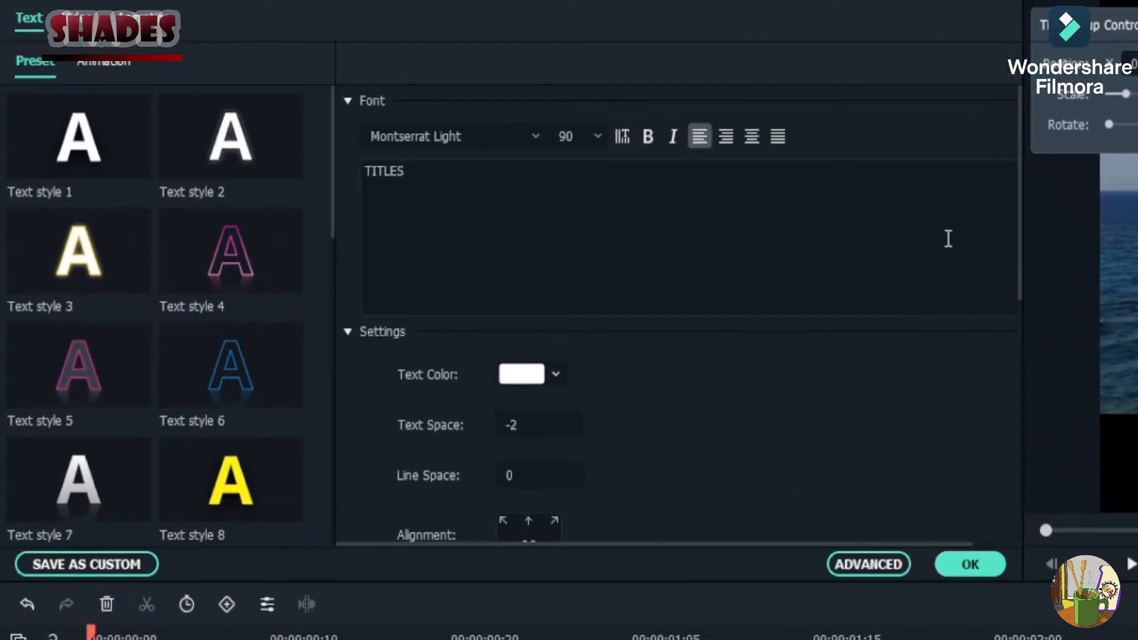
{"action": "scroll", "coordinate": [953, 231], "scroll_direction": "down", "scroll_amount": 5}
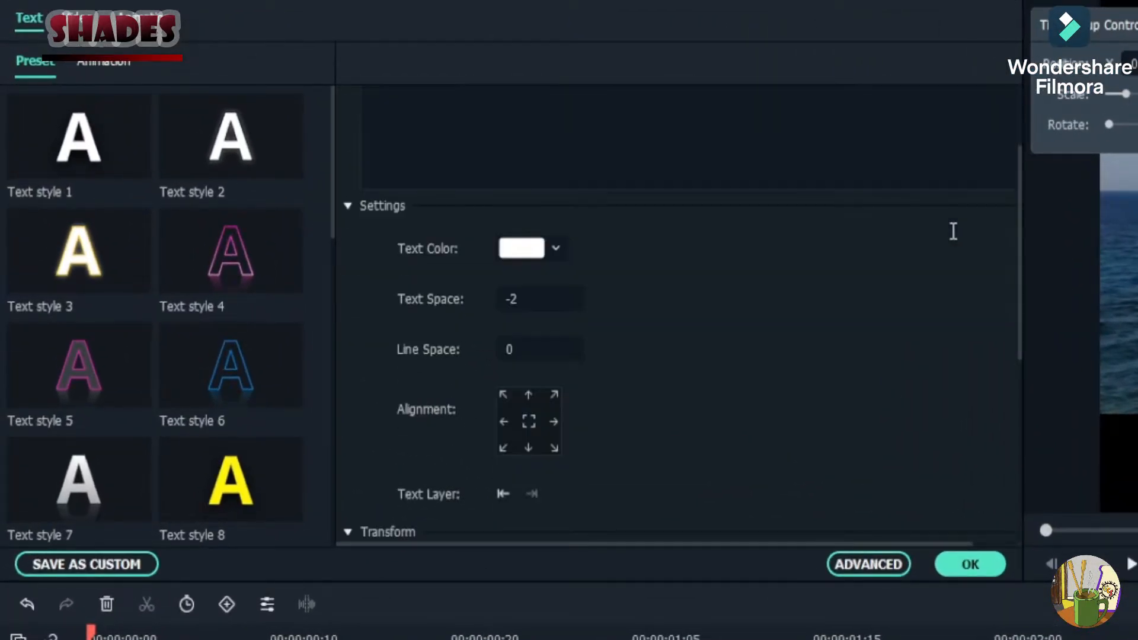
{"action": "scroll", "coordinate": [953, 231], "scroll_direction": "down", "scroll_amount": 5}
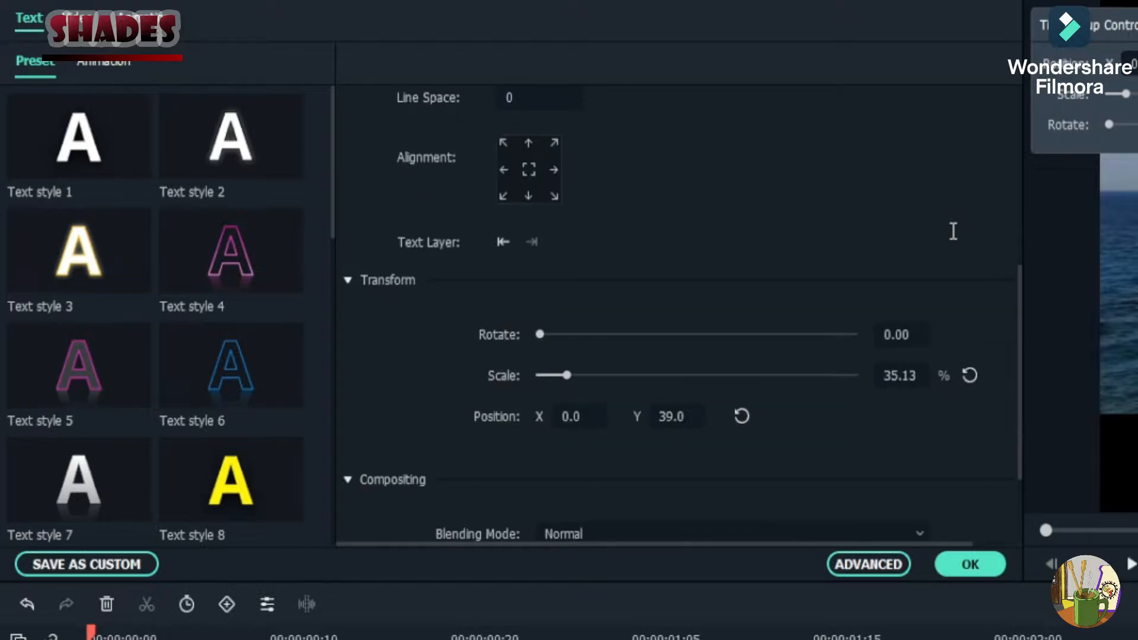
{"action": "scroll", "coordinate": [953, 231], "scroll_direction": "down", "scroll_amount": 1}
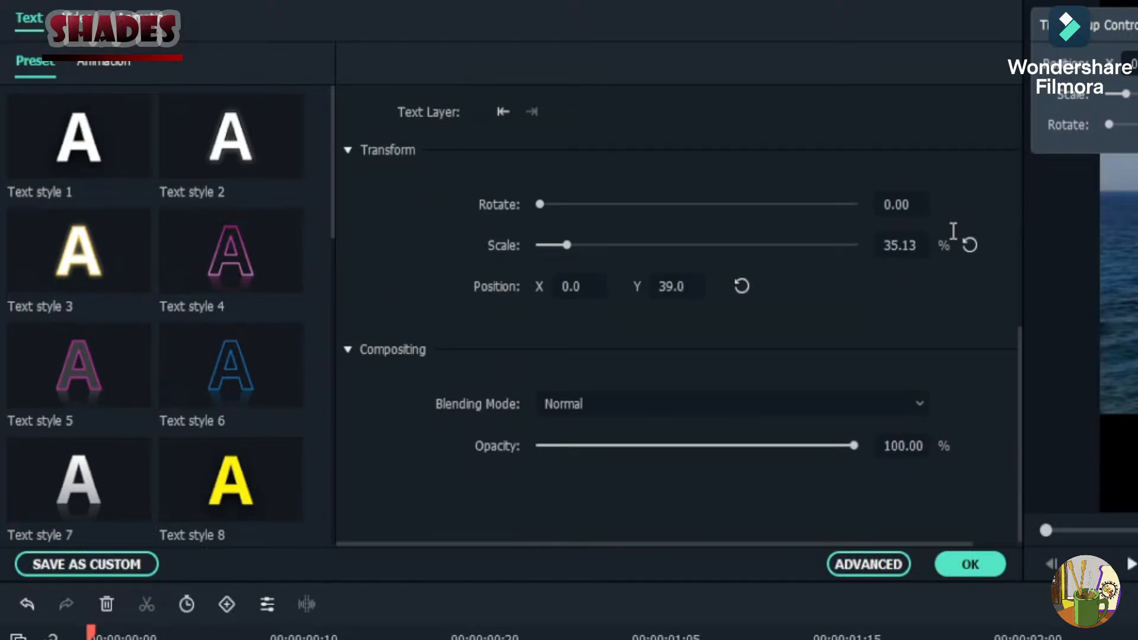
{"action": "scroll", "coordinate": [953, 231], "scroll_direction": "up", "scroll_amount": 10}
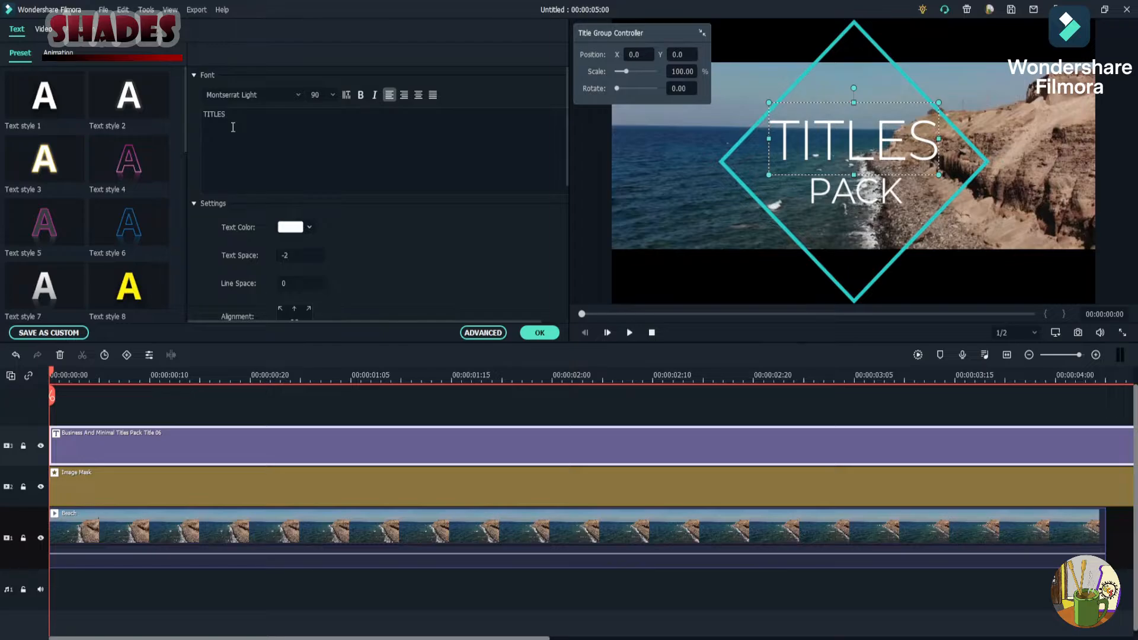
{"action": "left_click_drag", "start_coordinate": [232, 120], "coordinate": [174, 117]}
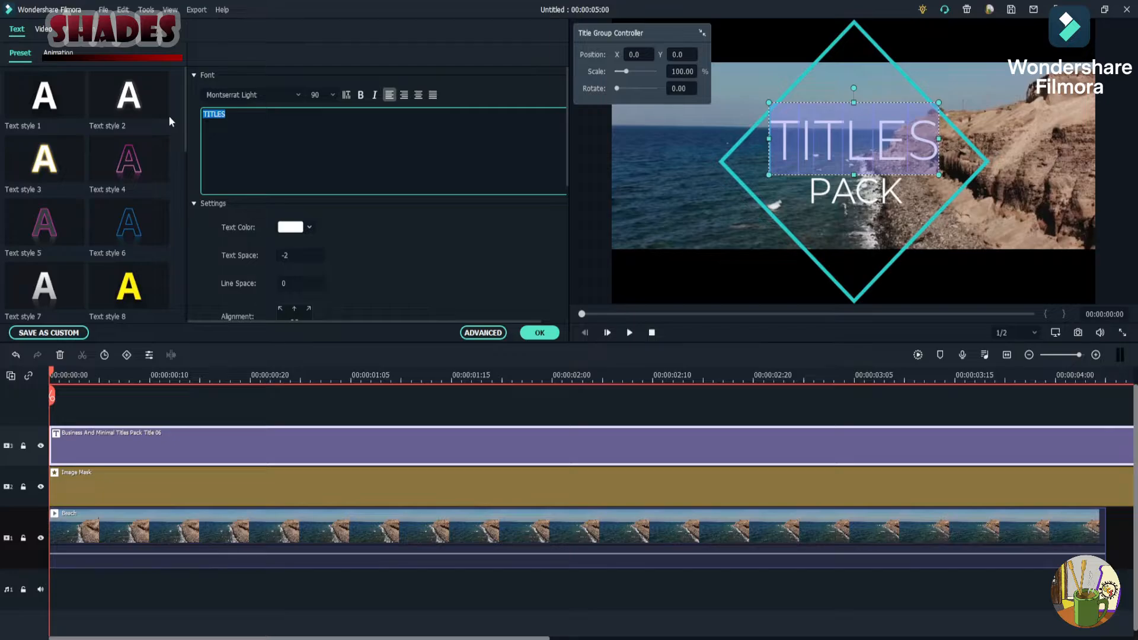
{"action": "type", "text": "Beach"}
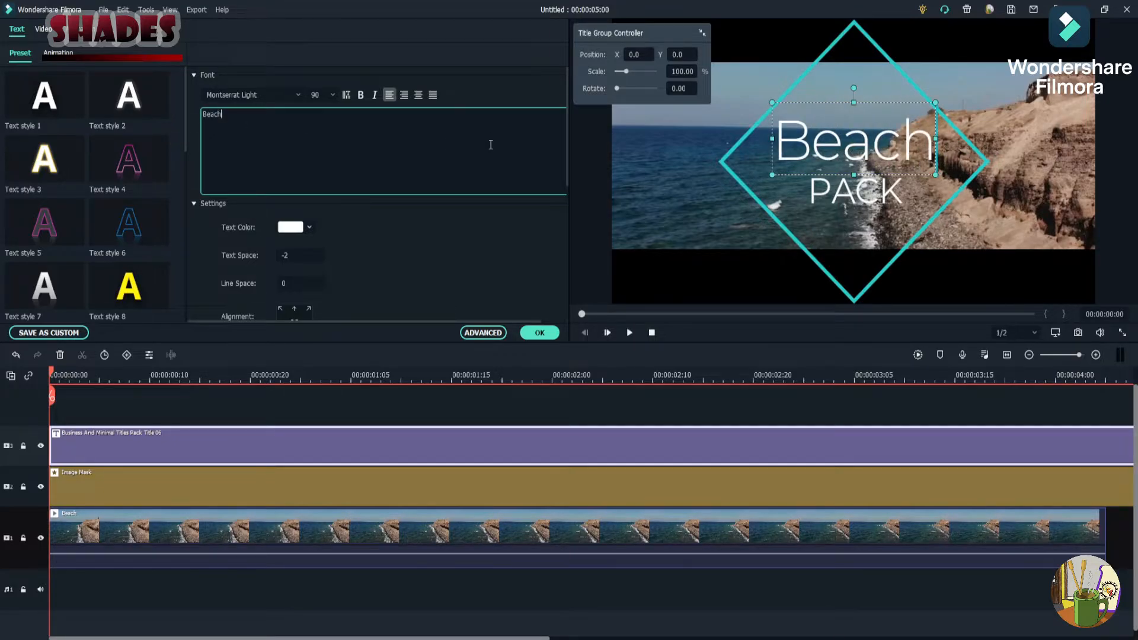
- Set the "Beach" text to the Modern No. 20 font at size 80
{"action": "left_click_drag", "start_coordinate": [222, 115], "coordinate": [203, 115]}
{"action": "left_click", "coordinate": [298, 94]}
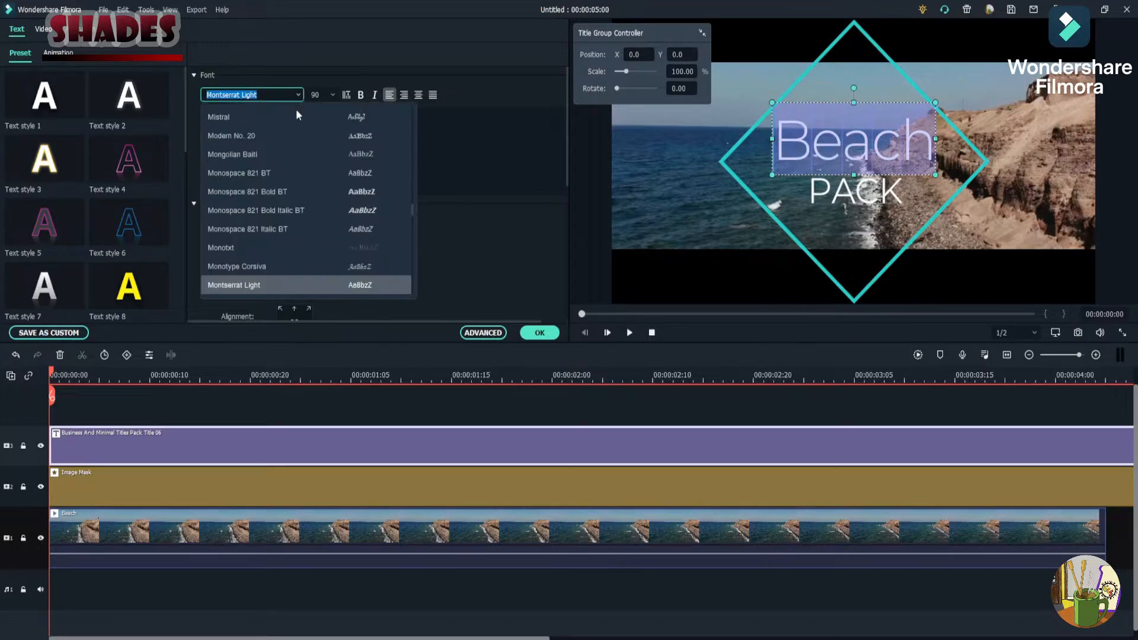
{"action": "left_click", "coordinate": [296, 135]}
{"action": "left_click", "coordinate": [332, 97]}
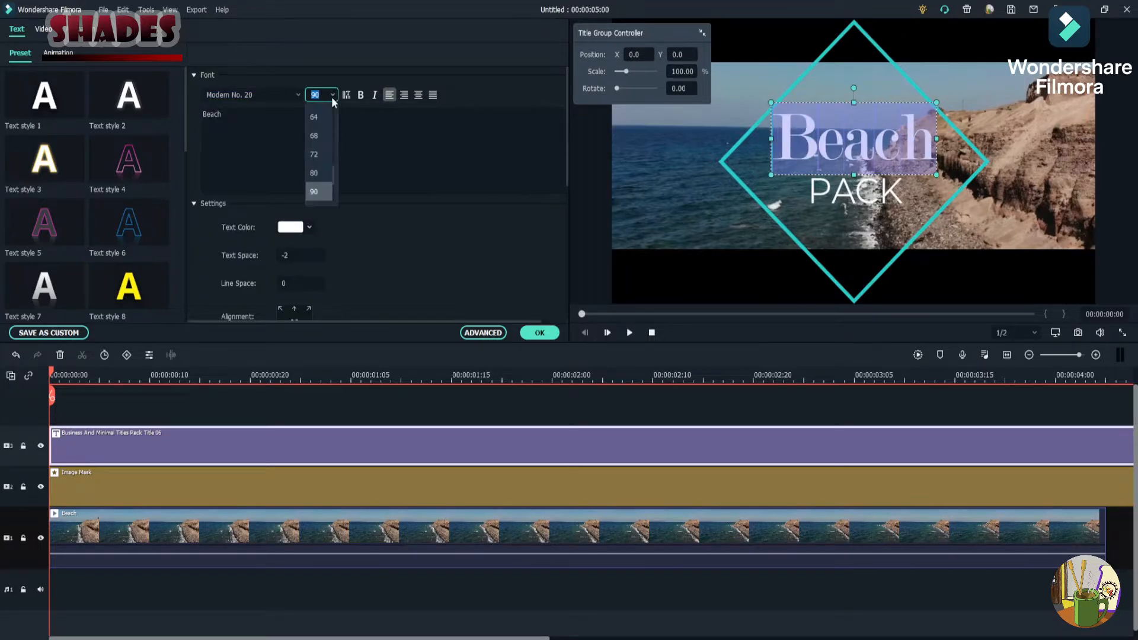
{"action": "left_click", "coordinate": [319, 174]}
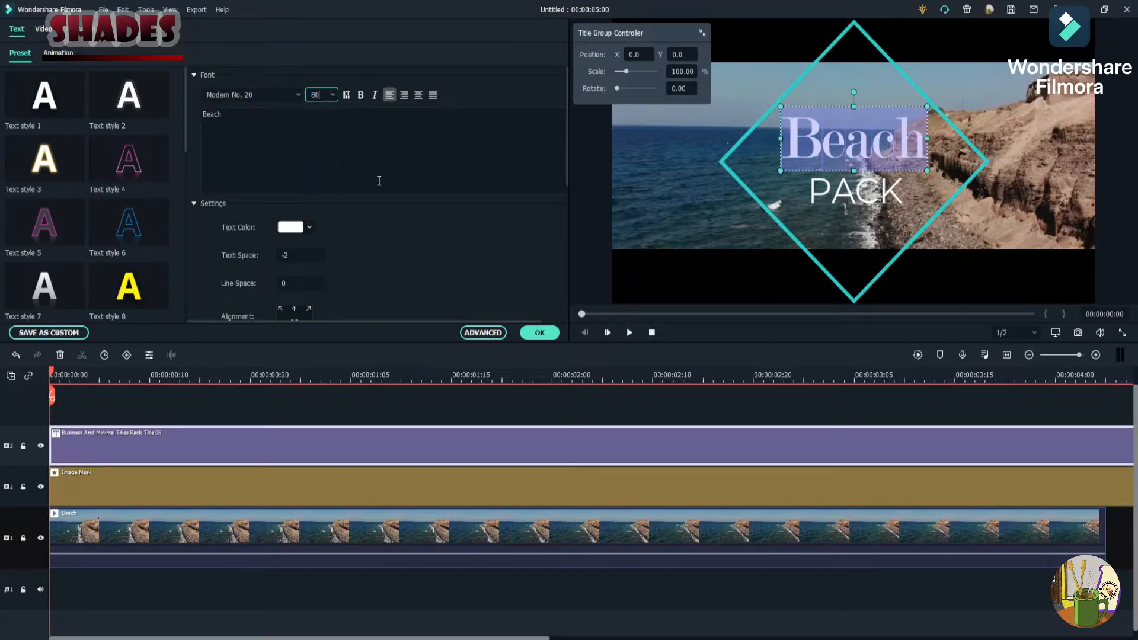
- Replace the title's lower text line "PACK" with "Party 2021" and set its font to Modern No. 20
{"action": "left_click", "coordinate": [864, 201]}
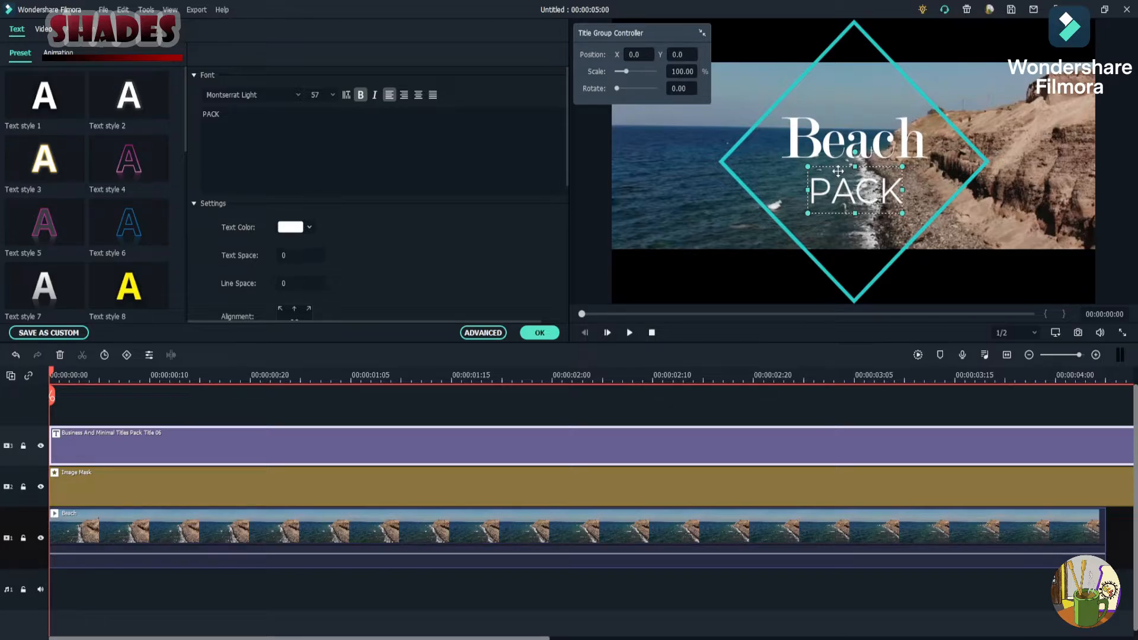
{"action": "left_click_drag", "start_coordinate": [228, 114], "coordinate": [172, 117]}
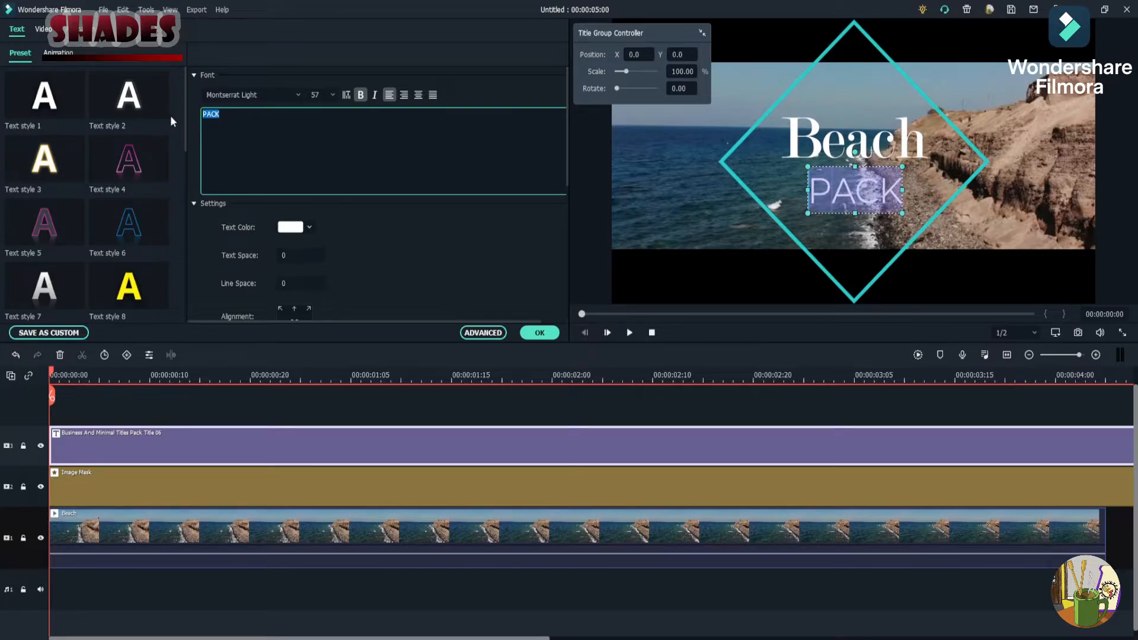
{"action": "type", "text": "Part"}
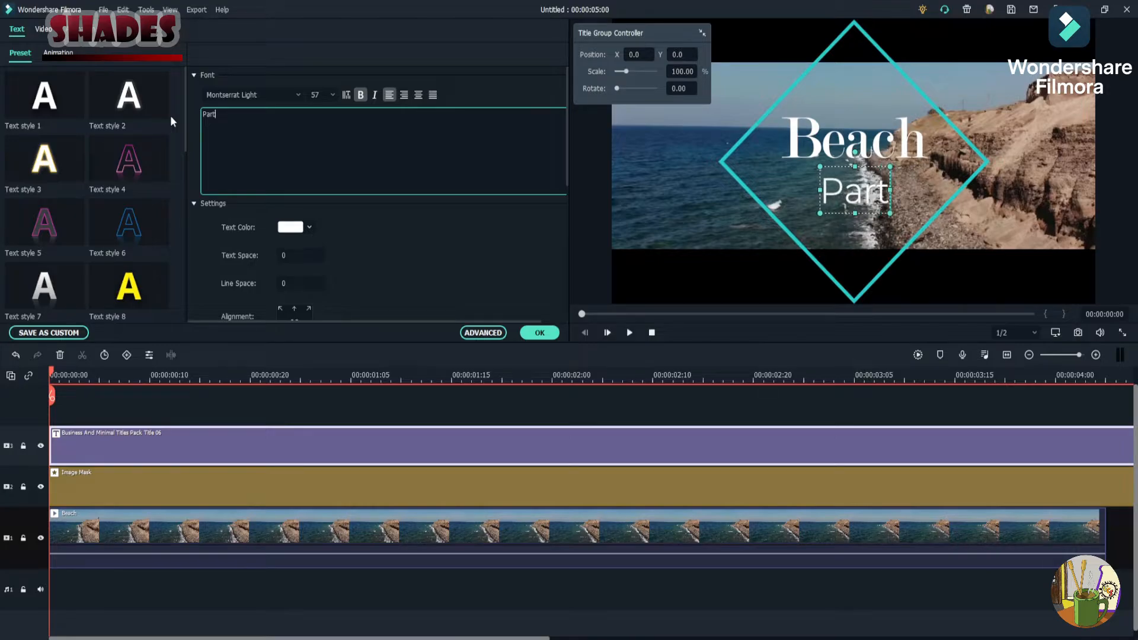
{"action": "type", "text": "y 20"}
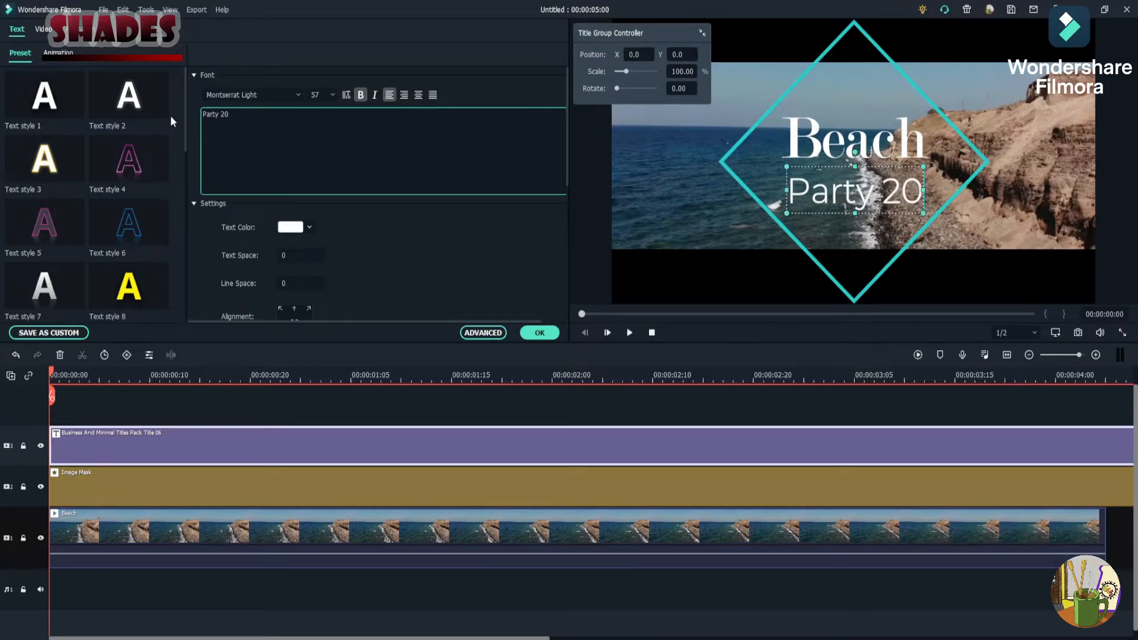
{"action": "type", "text": "21"}
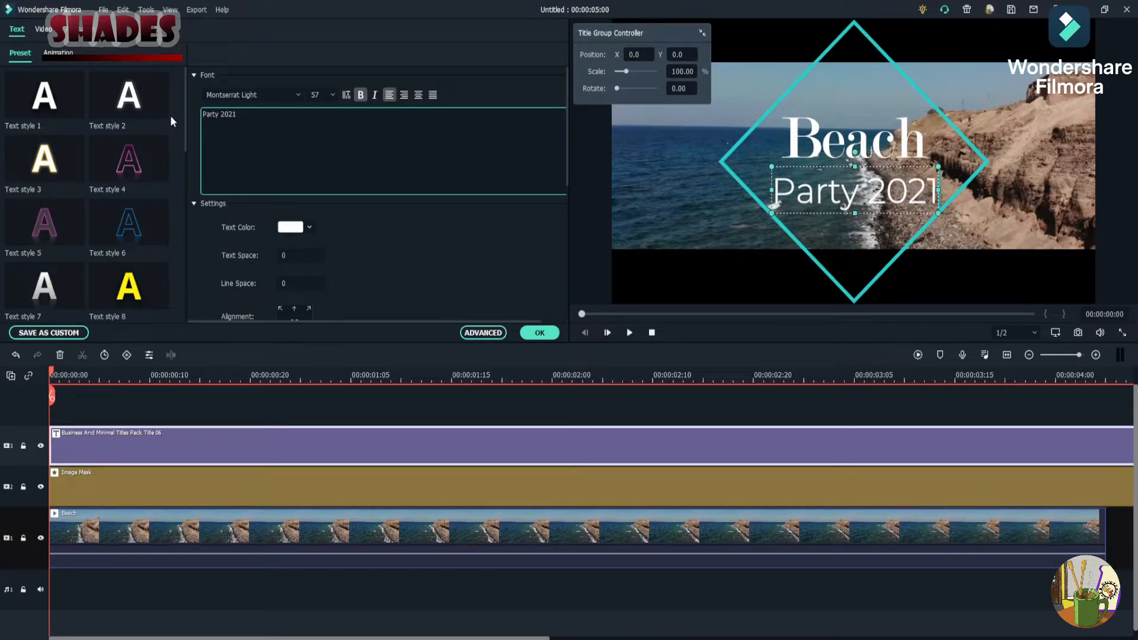
{"action": "left_click", "coordinate": [302, 96]}
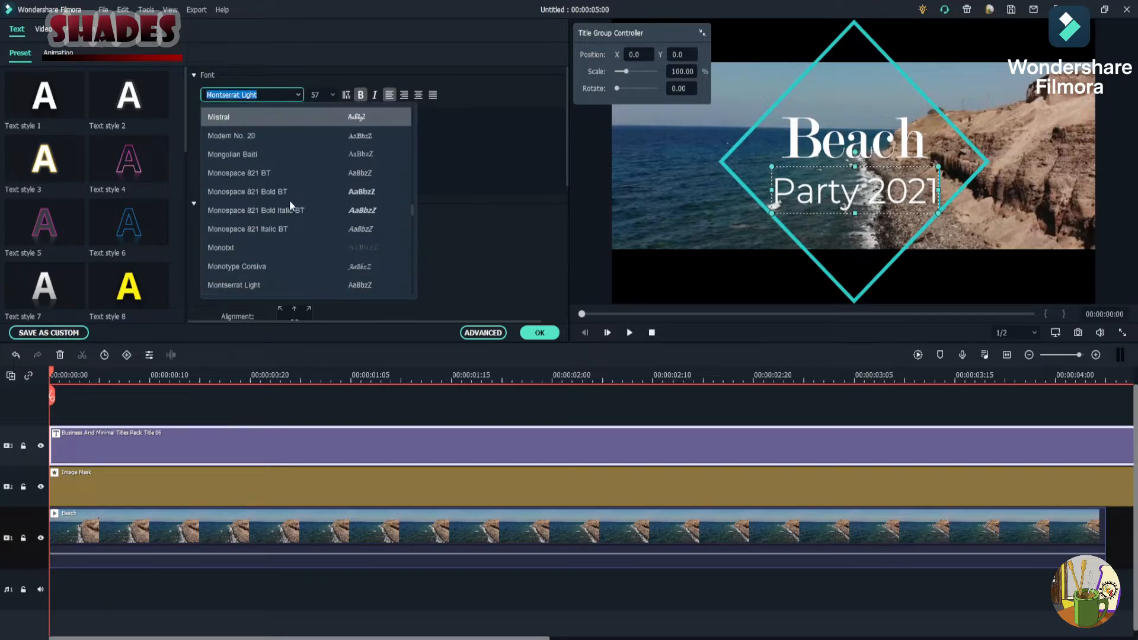
{"action": "left_click", "coordinate": [288, 134]}
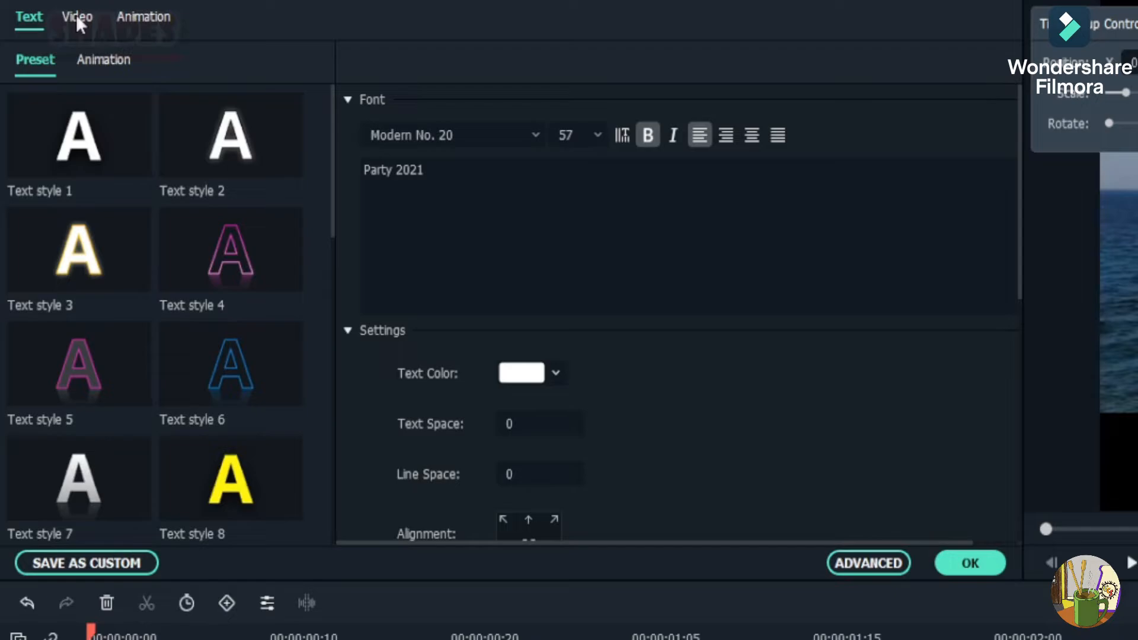
- Scale the whole title to 75% in its video transform settings
{"action": "left_click", "coordinate": [75, 14]}
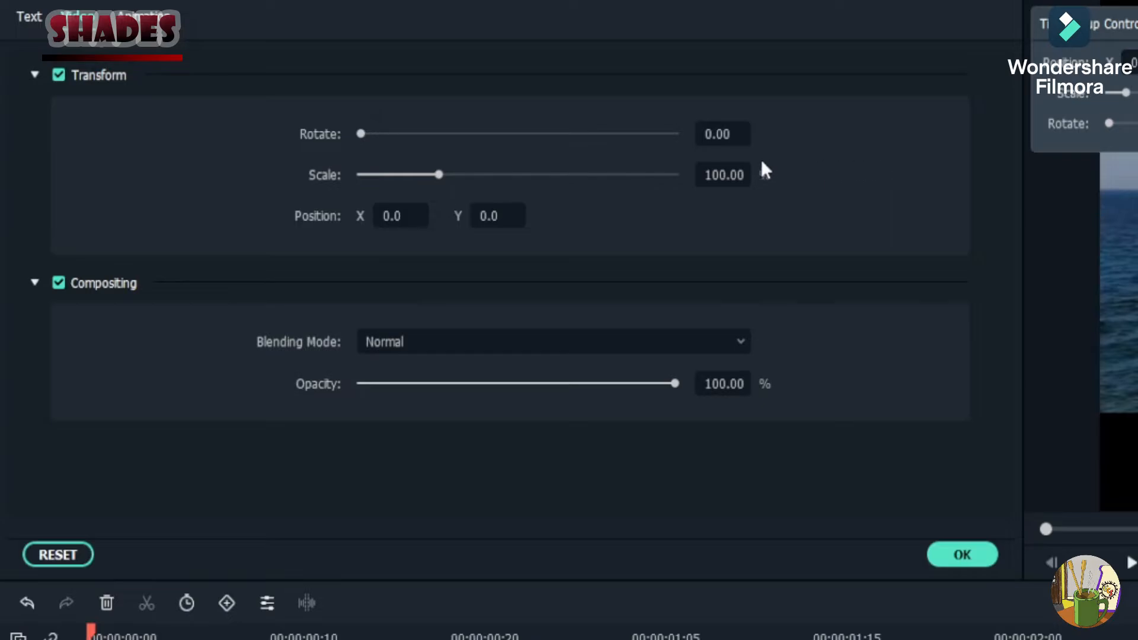
{"action": "left_click", "coordinate": [729, 178]}
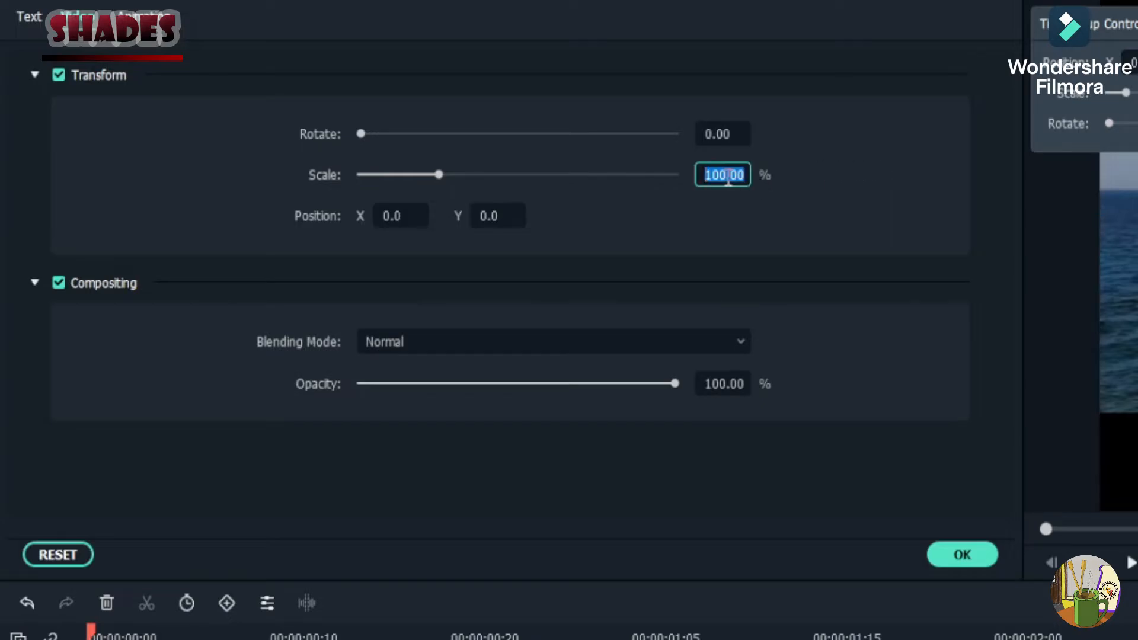
{"action": "type", "text": "75"}
- Set the title's blending mode to Screen with 85% opacity and finish editing the title
{"action": "left_click", "coordinate": [741, 341]}
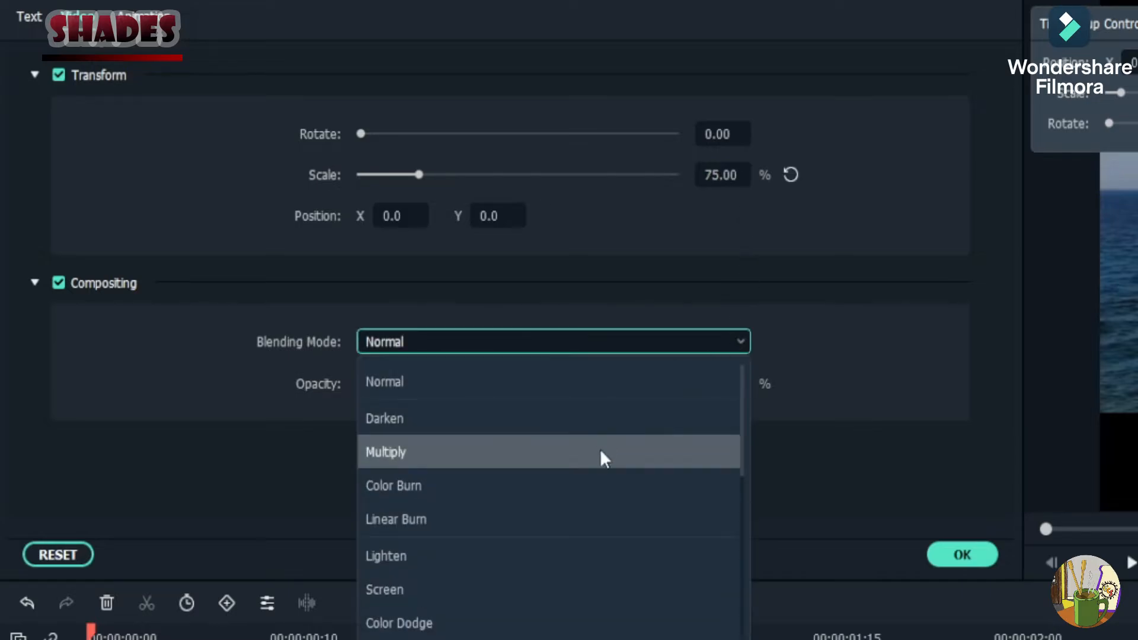
{"action": "left_click", "coordinate": [576, 584]}
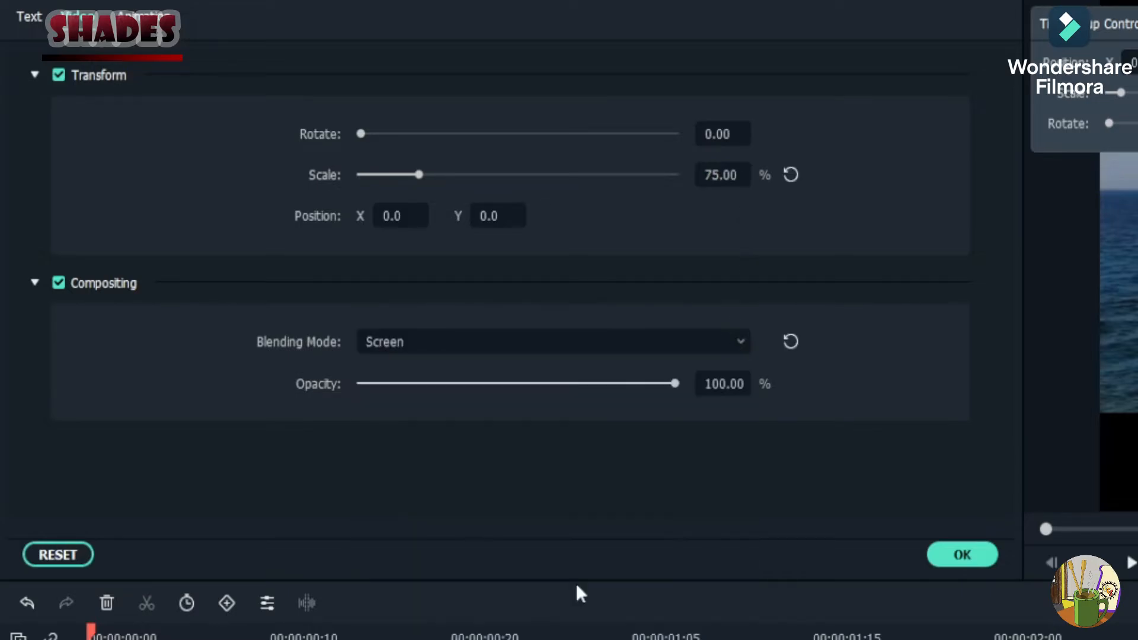
{"action": "left_click", "coordinate": [723, 385]}
{"action": "type", "text": "85"}
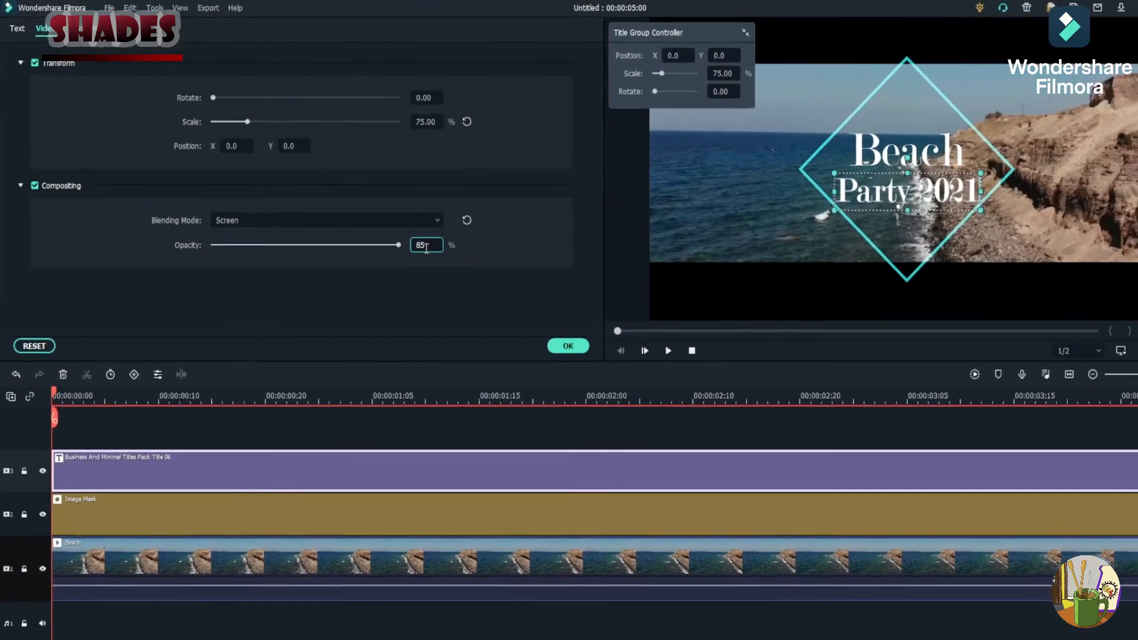
{"action": "key", "text": "Return"}
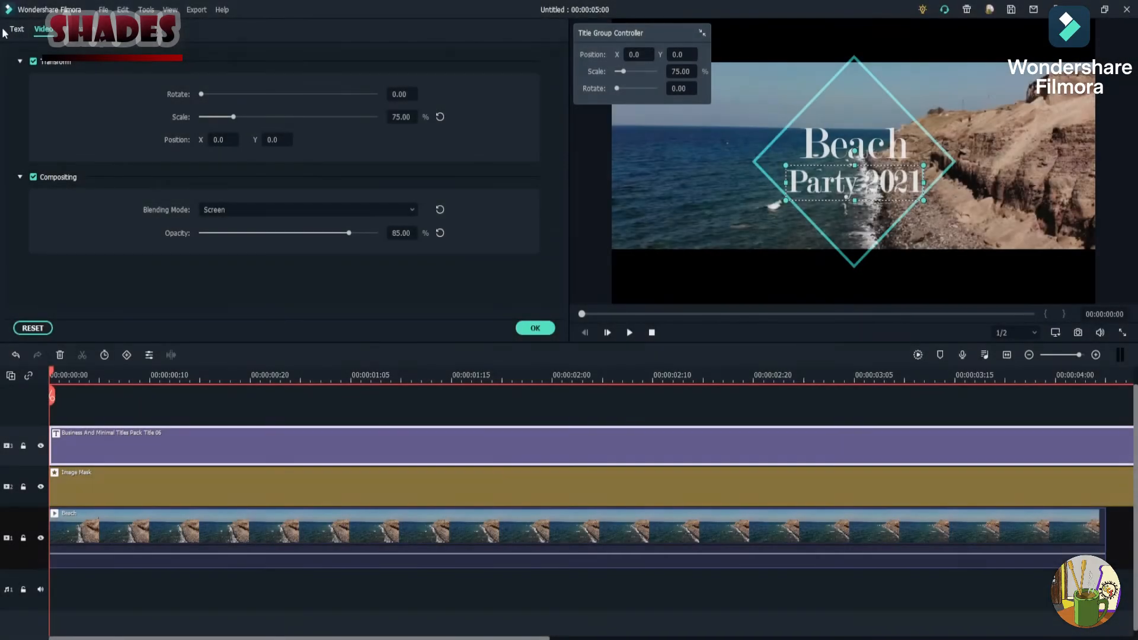
{"action": "left_click", "coordinate": [14, 30]}
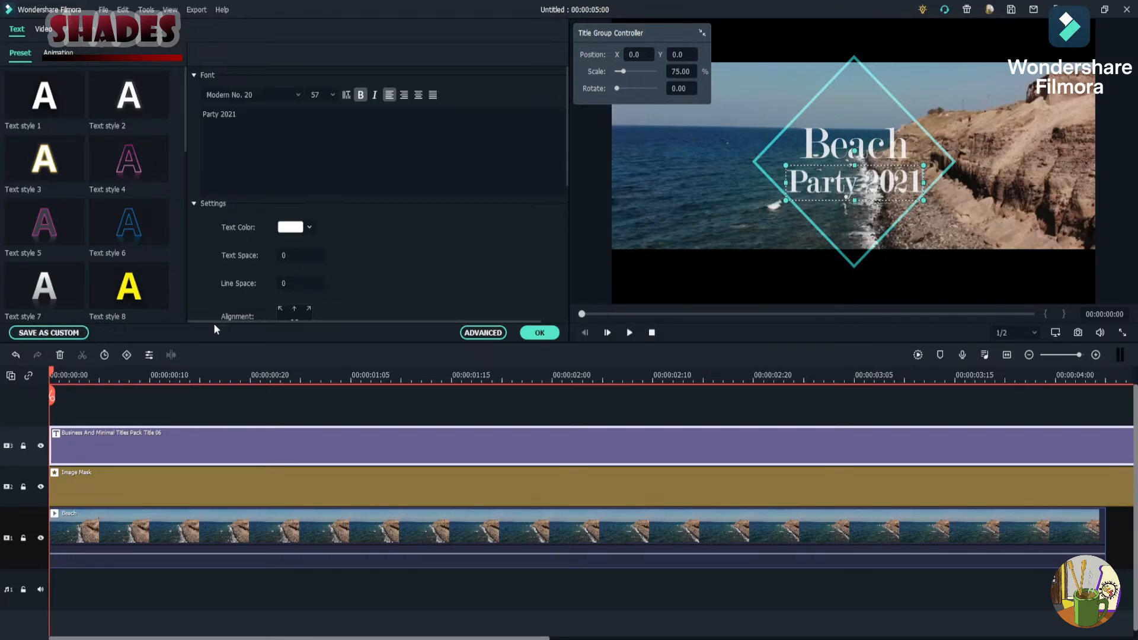
{"action": "left_click", "coordinate": [540, 333]}
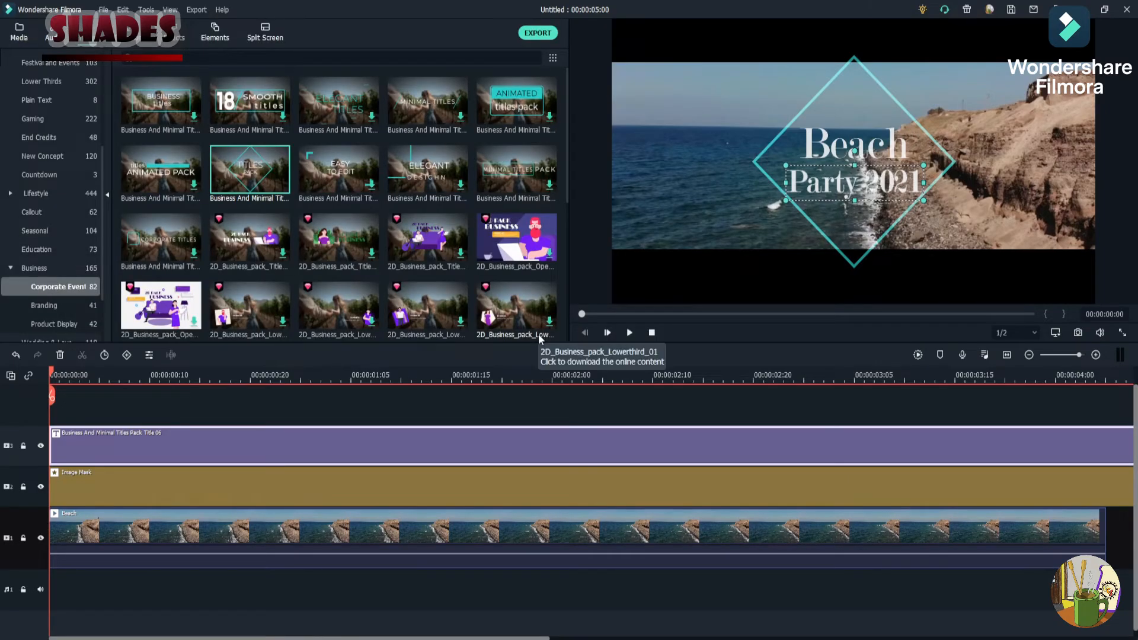